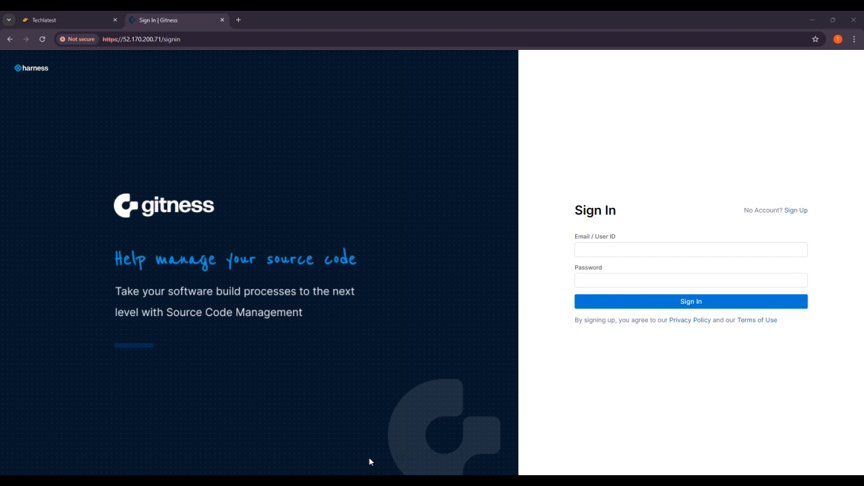
Step: Sign up a new Gitness account with user ID demo2, an e-mail address and a confirmed password
click(804, 213)
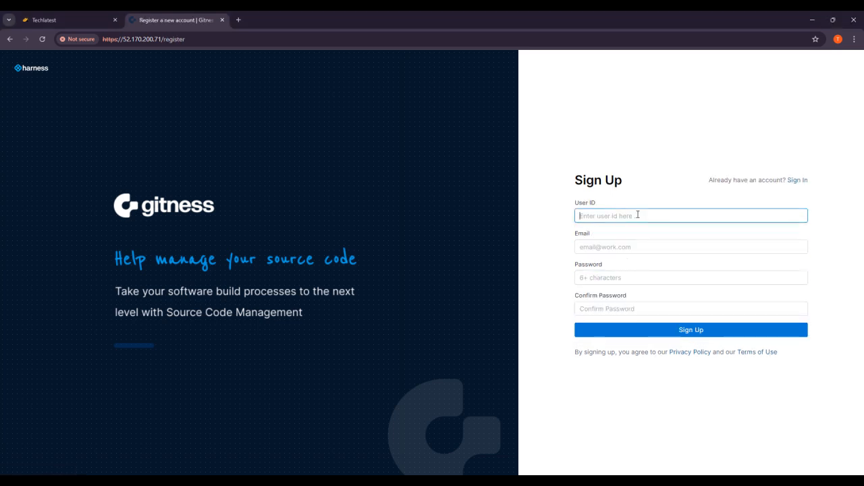
text(demo2)
click(617, 250)
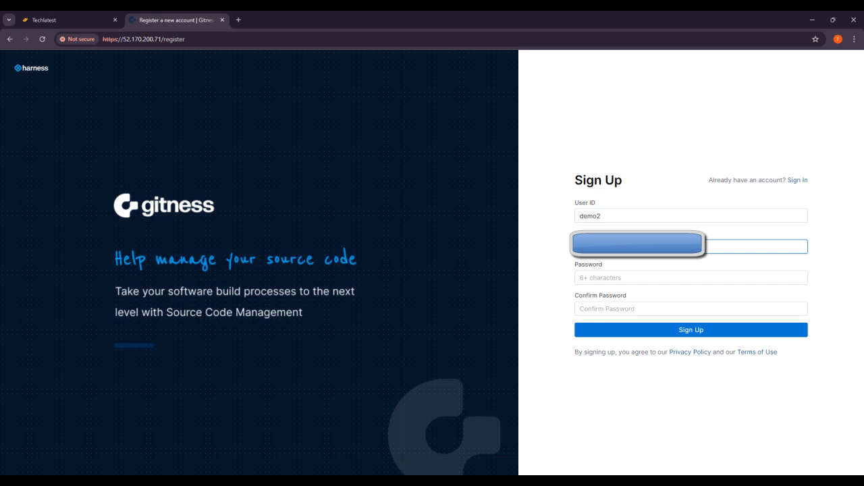
click(579, 279)
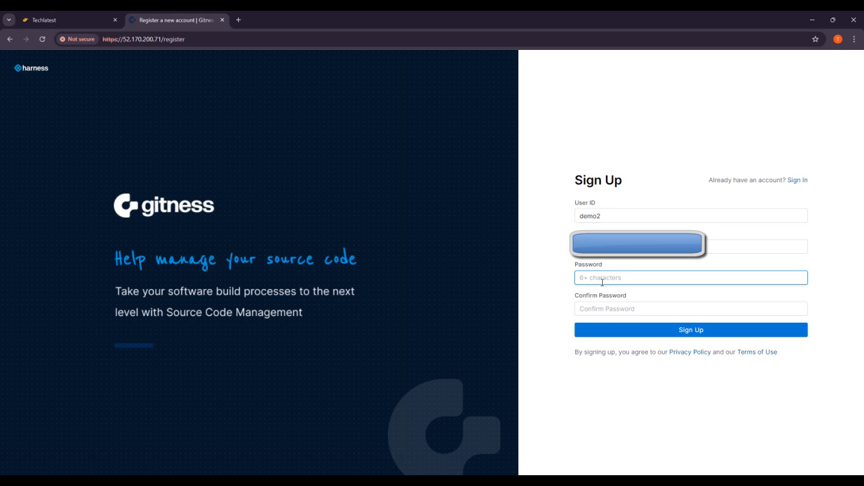
text(••••••••)
click(605, 310)
text(••••••••)
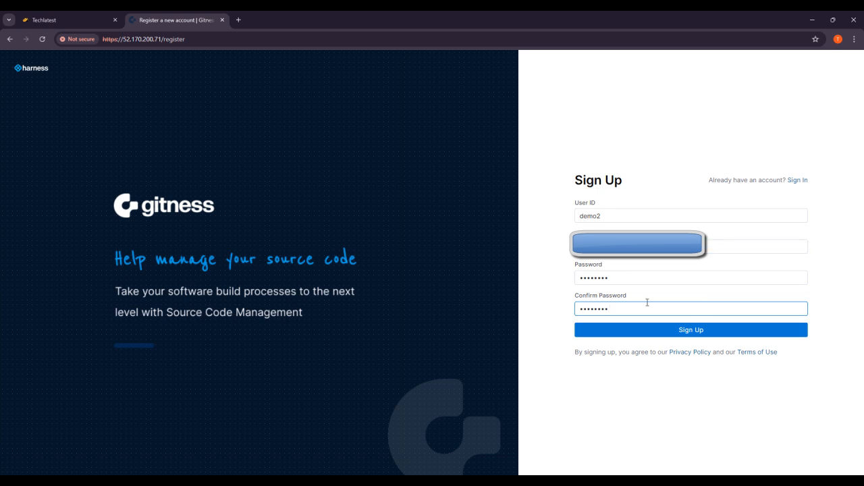
click(689, 336)
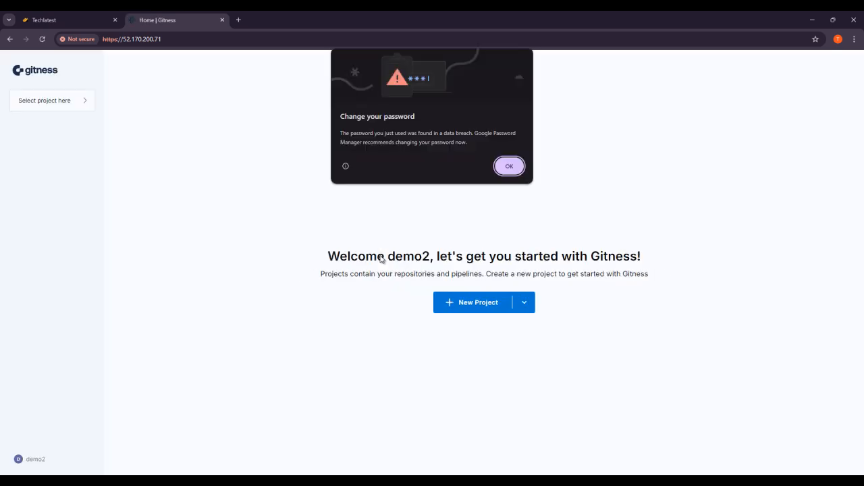
Step: Dismiss the browser password warning and create project 'dummy' with description 'afhwjhfelhglk'
click(503, 166)
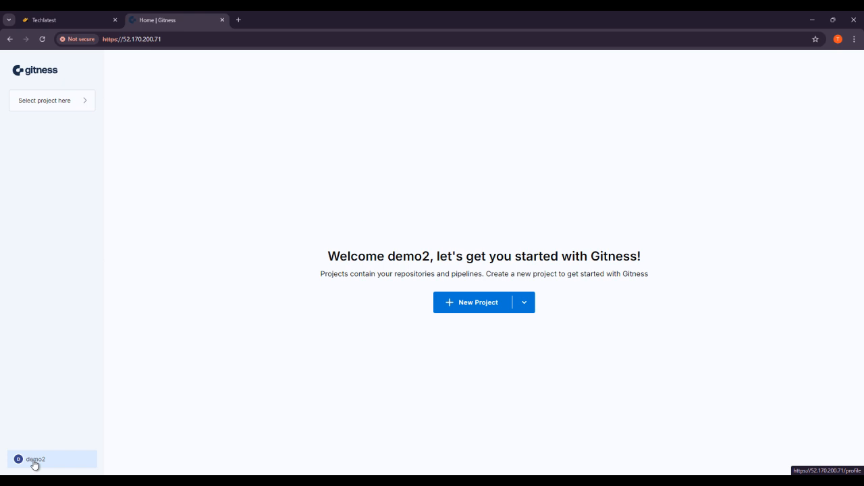
click(86, 106)
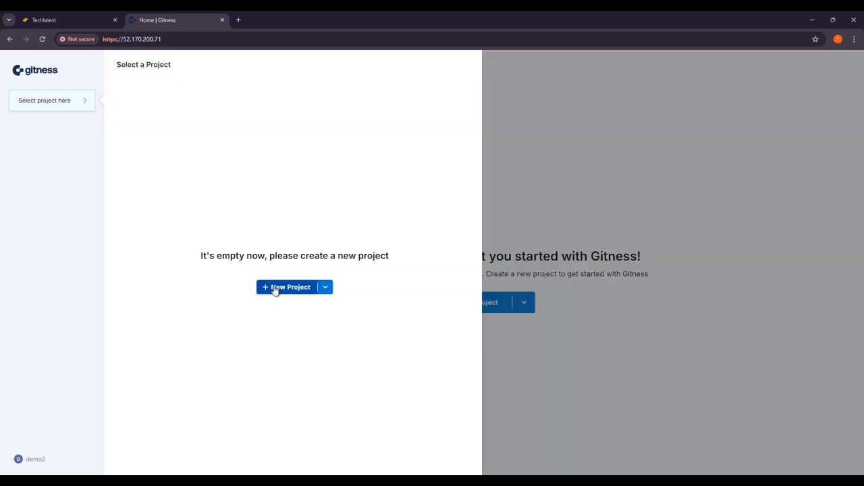
click(276, 289)
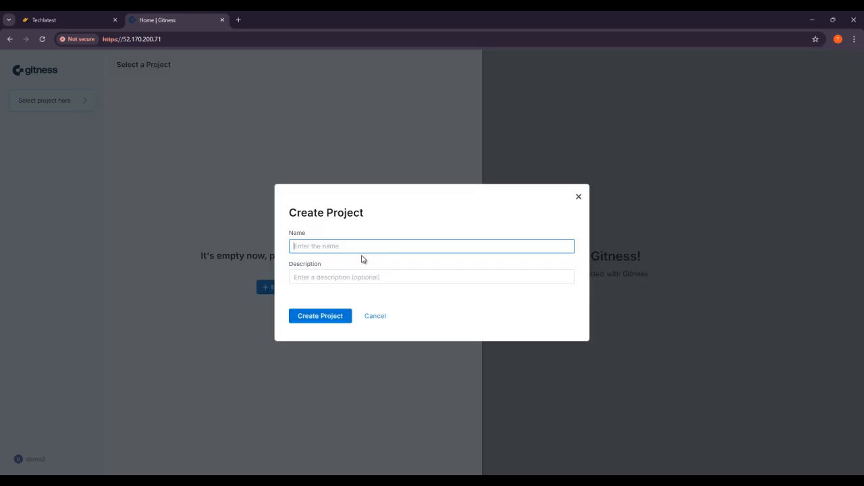
text(dummy)
click(318, 270)
text(afhwjhfelhglk)
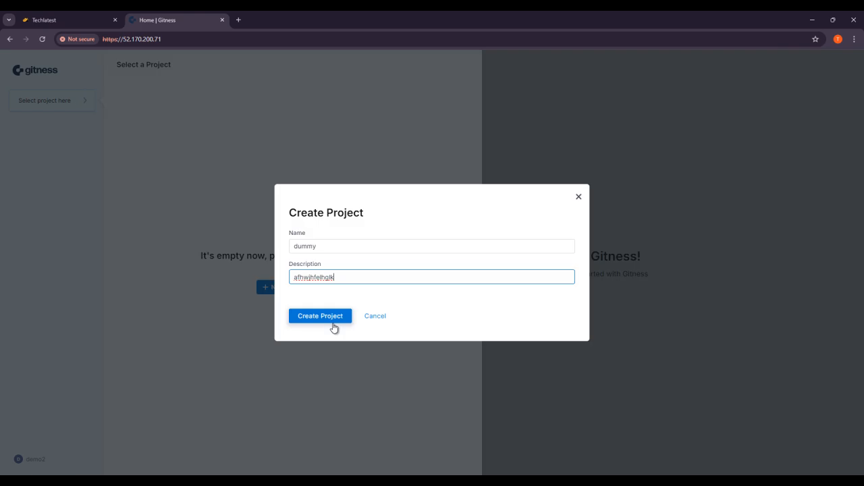
click(330, 321)
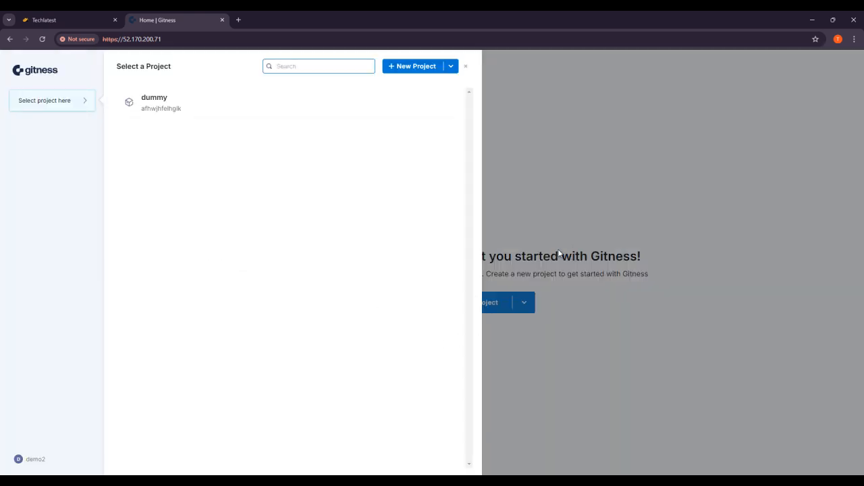
Step: Open the dummy project and scroll through its Gitspaces page
click(166, 112)
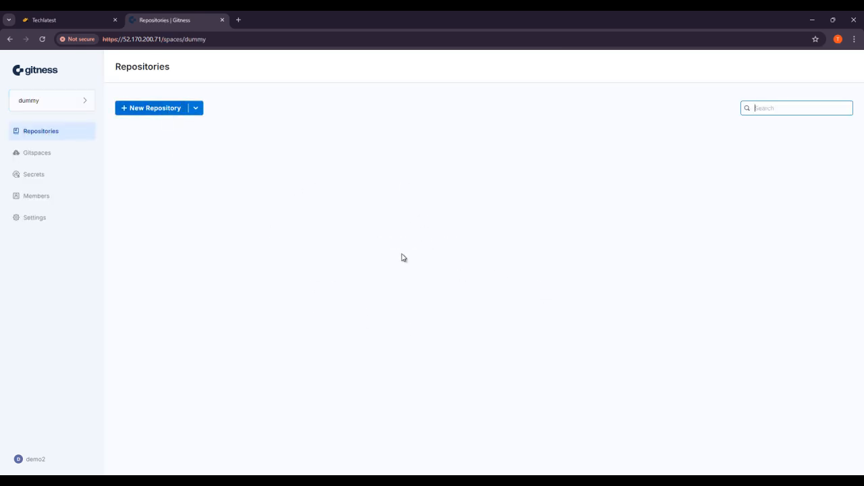
click(54, 155)
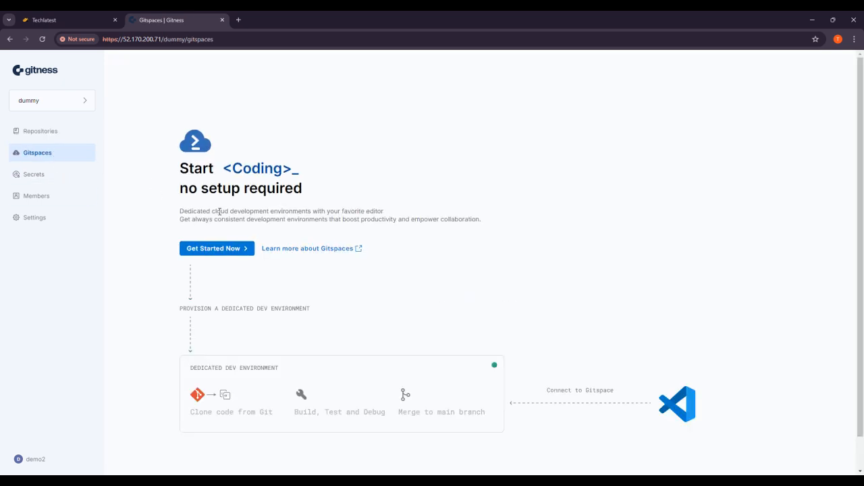
scroll(431, 282, down, 1)
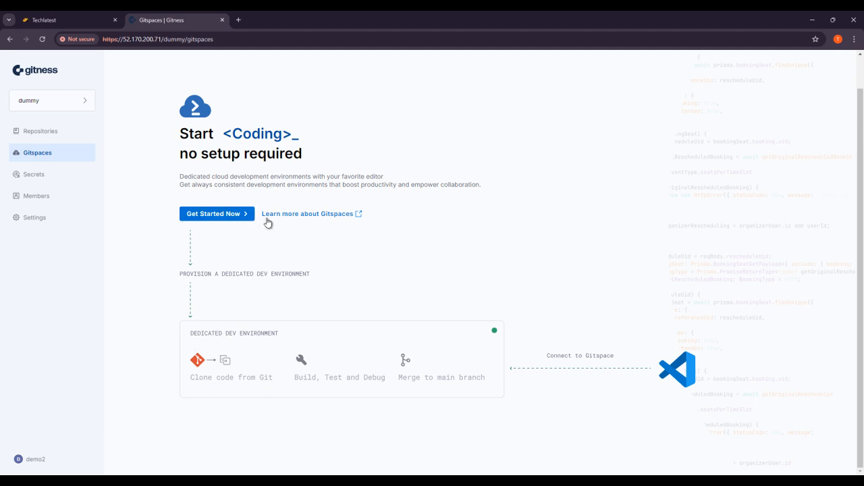
Step: Open the Gitspaces documentation in a new tab, accept its cookies, then view the project's Secrets page
click(349, 217)
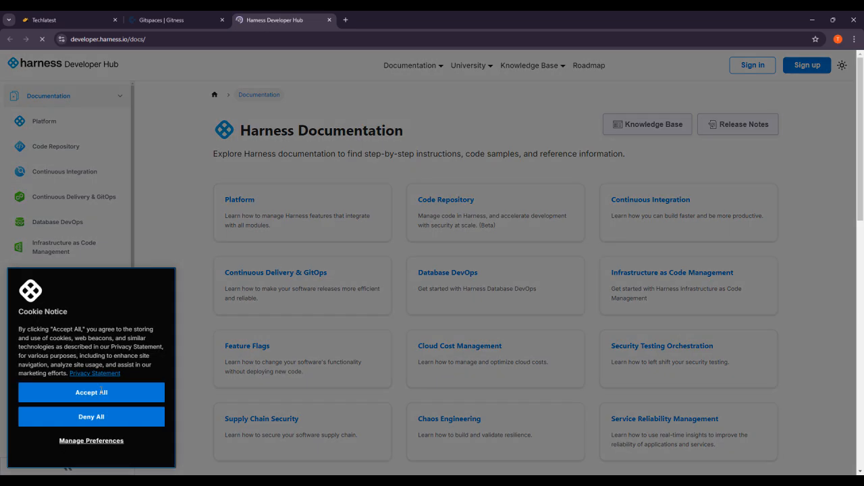
click(103, 393)
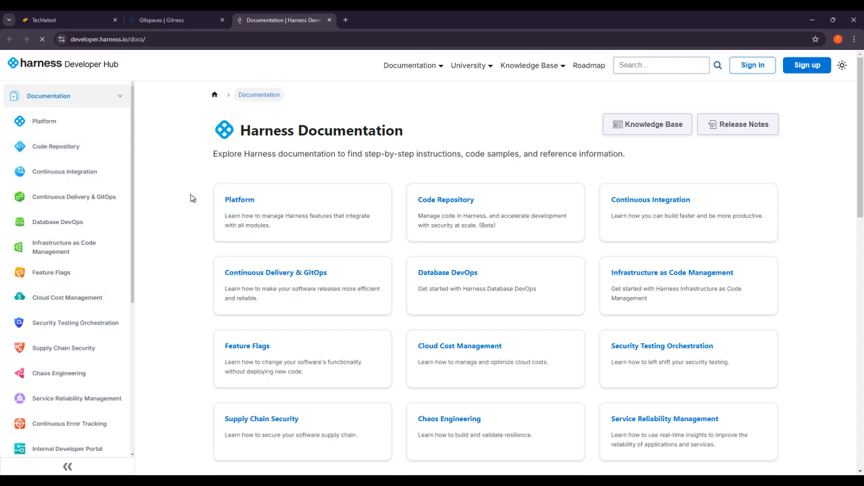
click(202, 14)
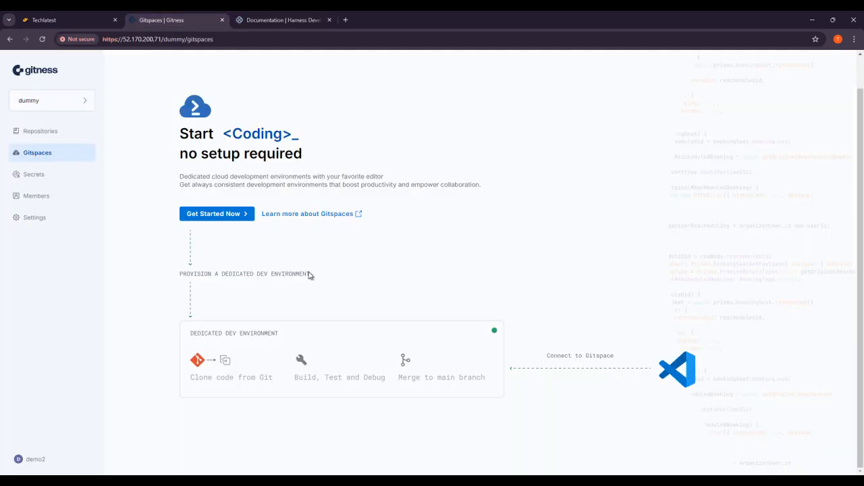
click(58, 177)
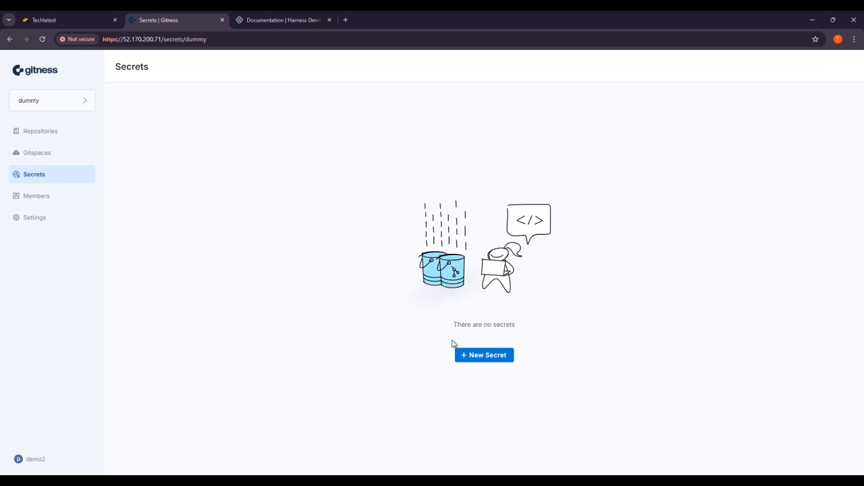
Step: Open and cancel the new secret form, then go to the dummy project's Members page
click(486, 355)
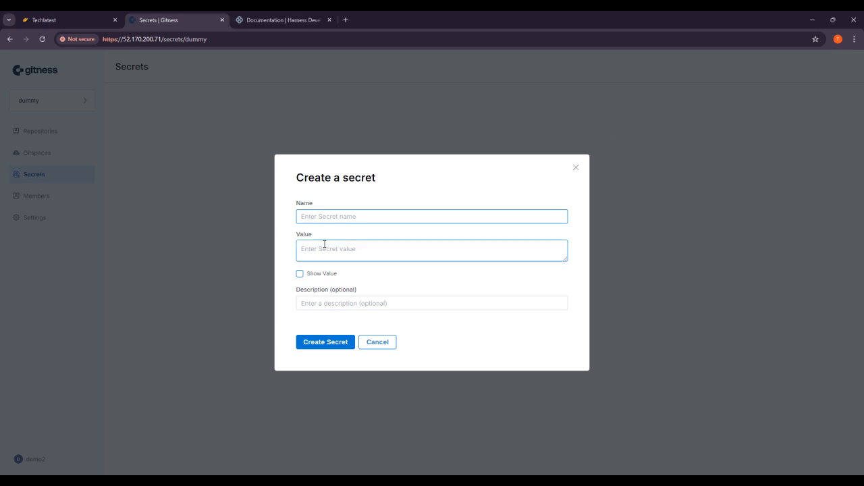
click(252, 335)
click(67, 202)
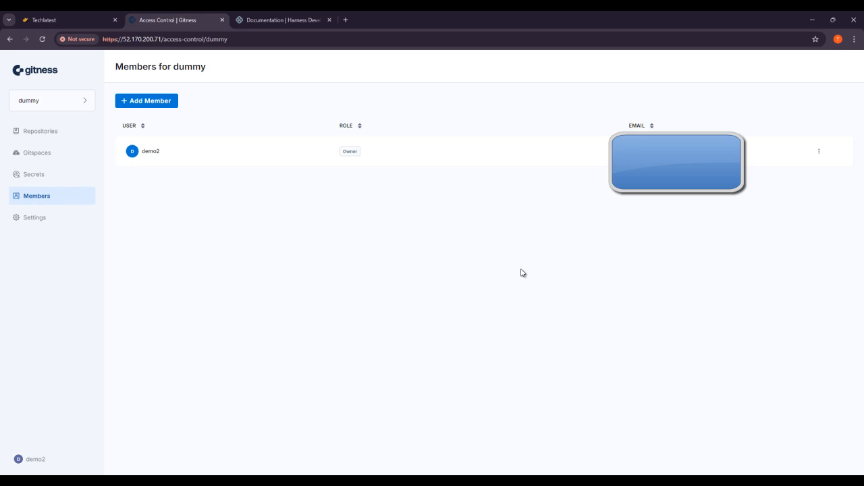
Step: Add demo8 to the dummy project with the Owner role, then show the first member's actions menu
click(163, 108)
click(400, 244)
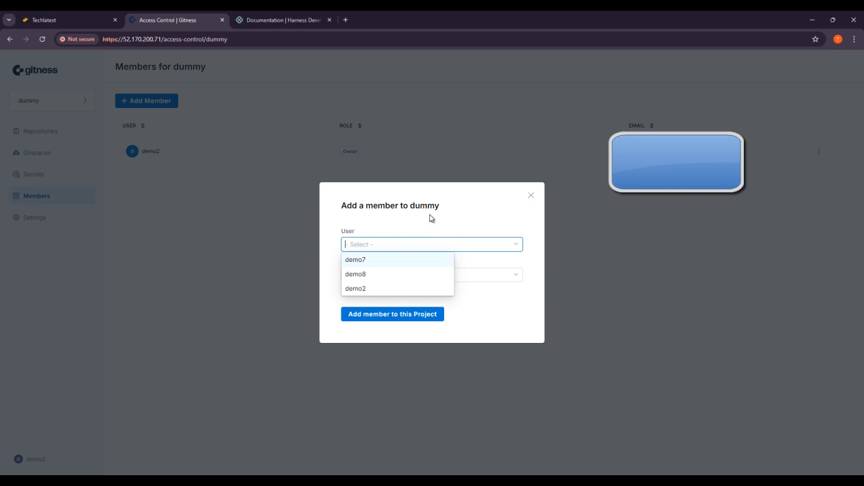
click(401, 274)
click(385, 278)
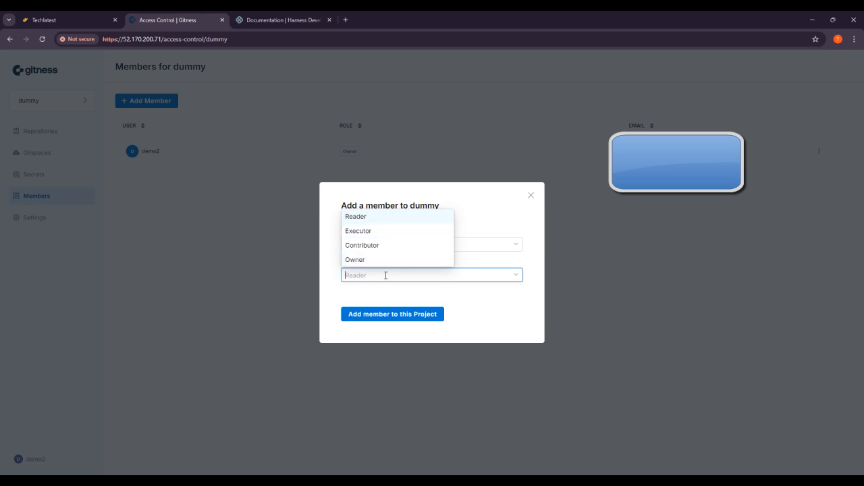
click(386, 260)
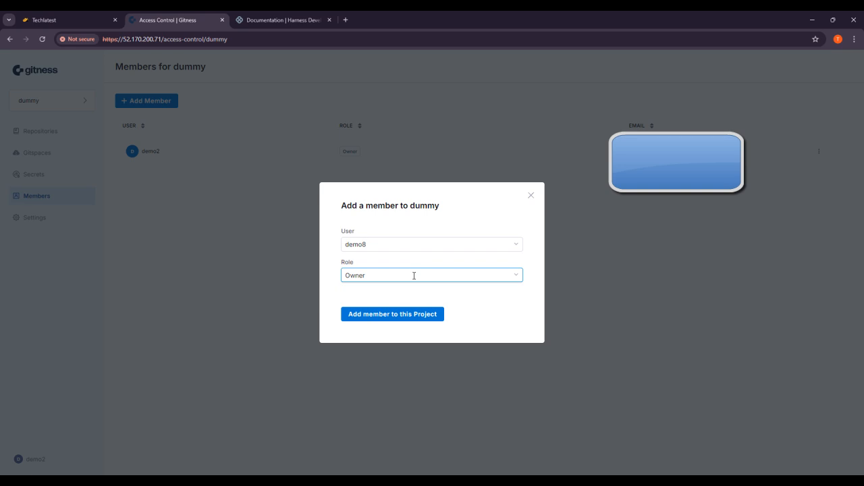
click(399, 315)
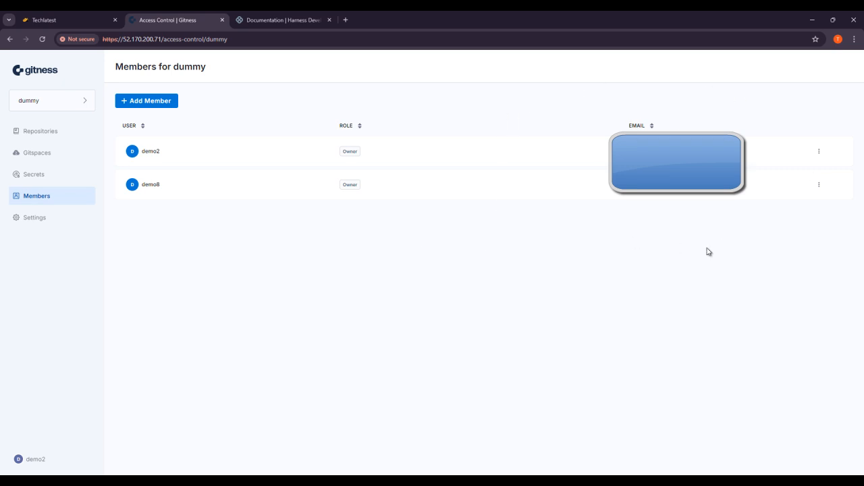
click(818, 152)
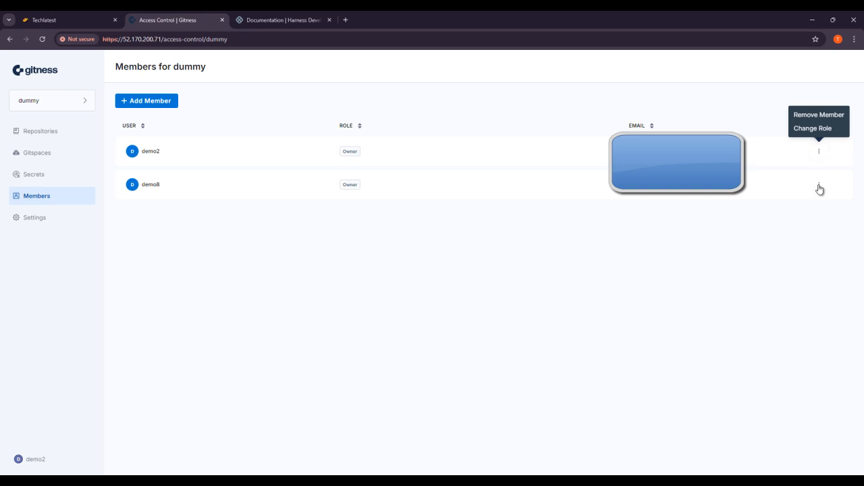
Step: Delete the dummy project from its settings, confirming with the name 'dummy'
click(62, 220)
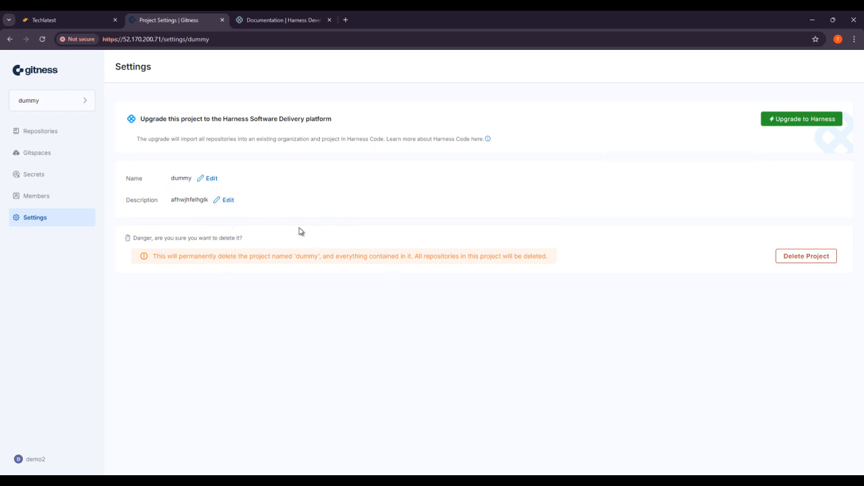
click(813, 260)
click(413, 332)
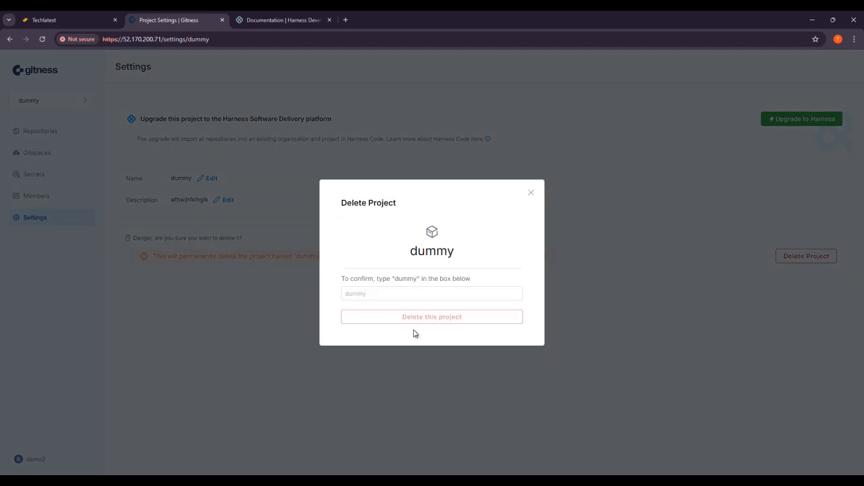
click(406, 294)
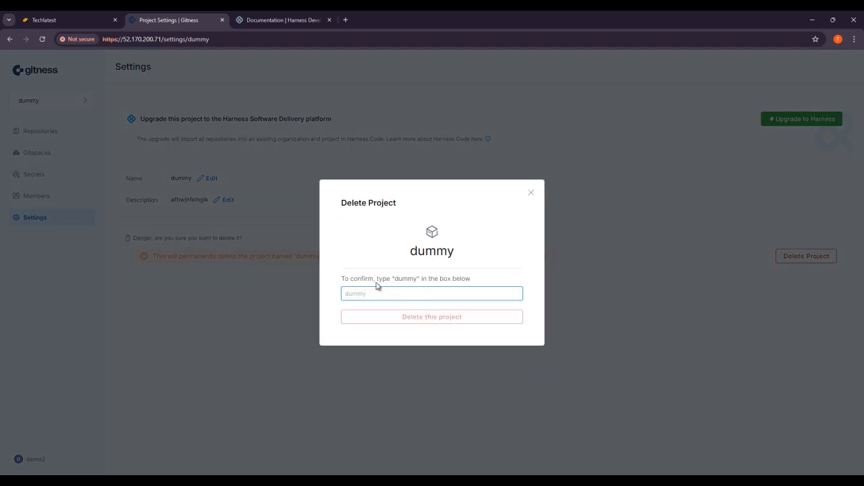
text(dummy)
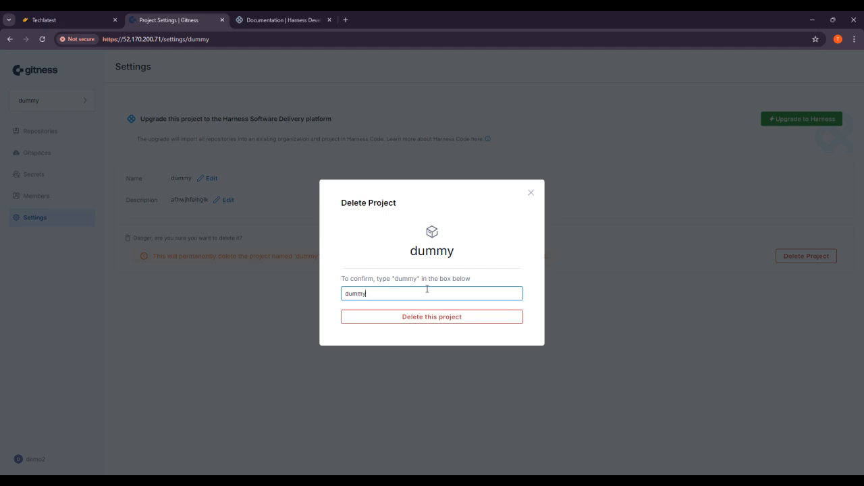
click(461, 321)
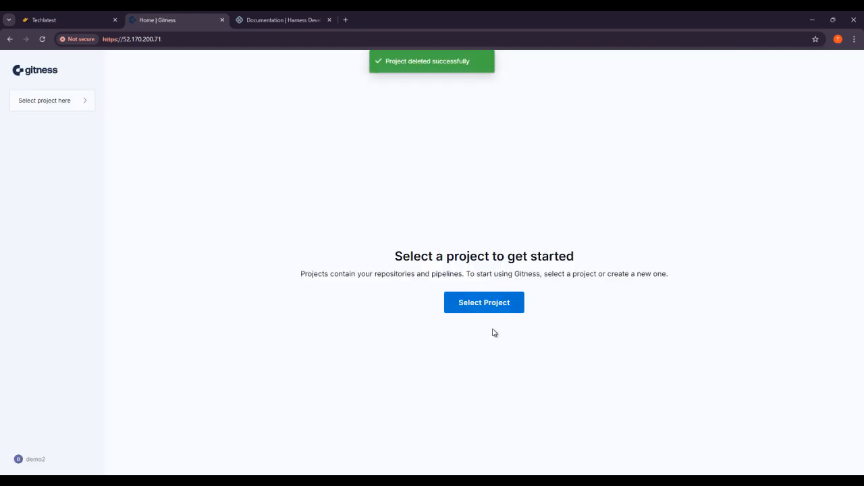
Step: Try reopening dummy from the project list, reload after the error, and return home
click(79, 108)
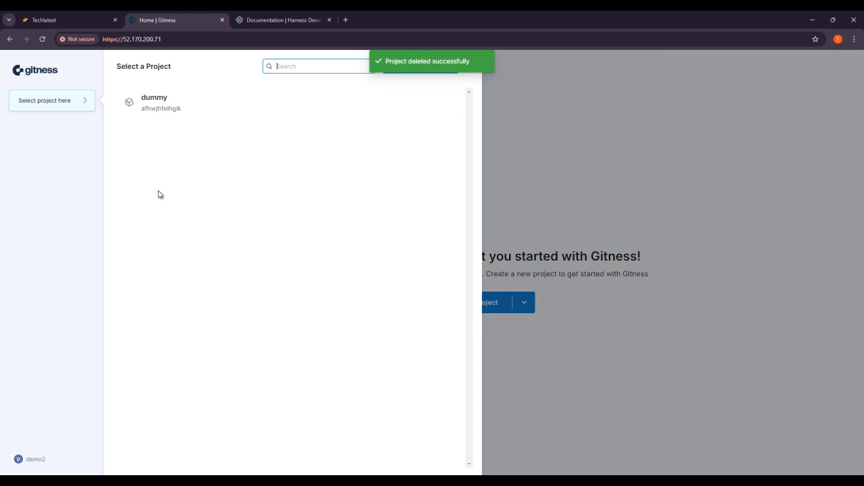
click(200, 114)
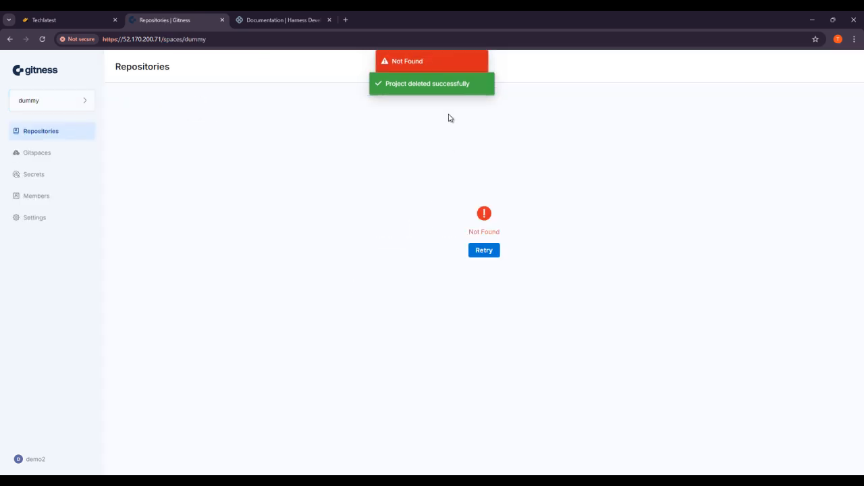
click(480, 252)
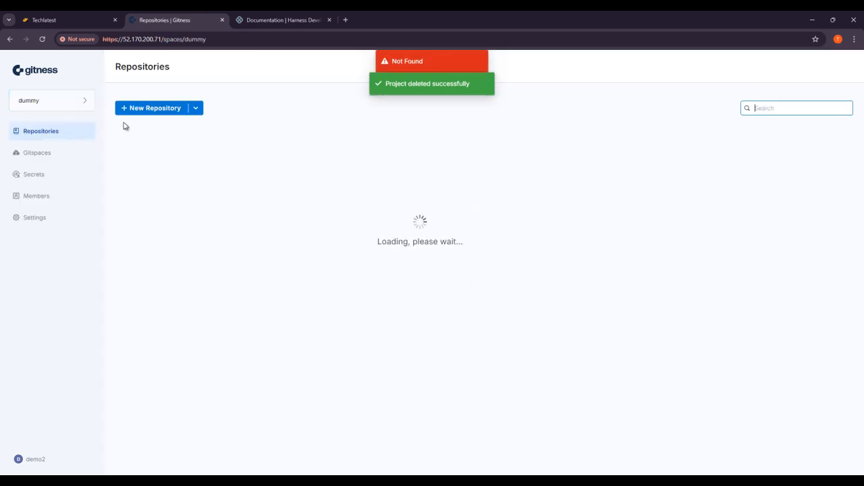
click(32, 76)
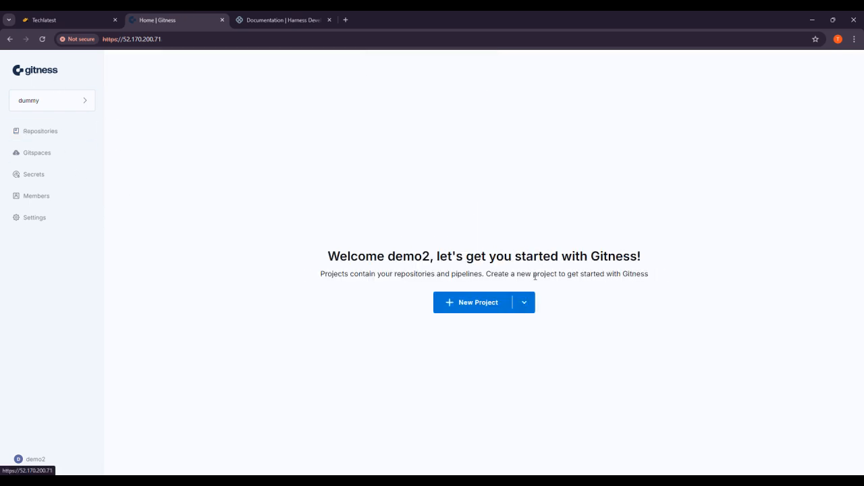
Step: Create project 'demopurpose' with description 'scjweif903ugugiojeri;go'
click(484, 308)
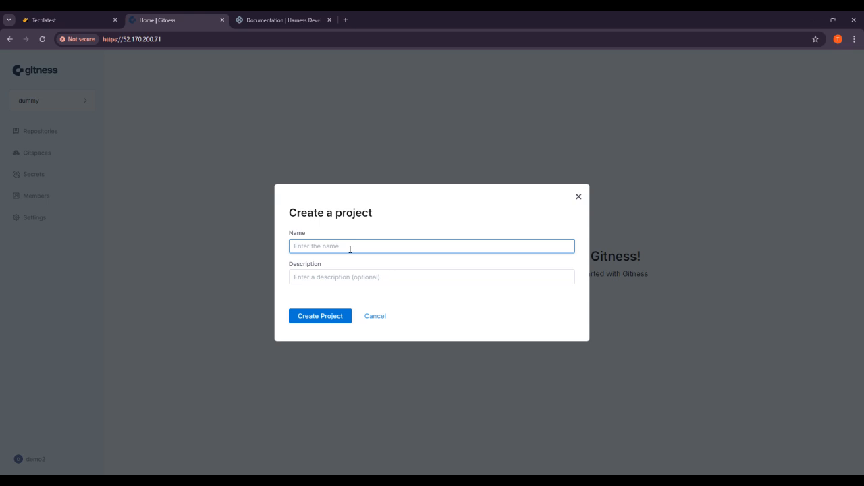
text(ncuw)
key(BackSpace)
key(BackSpace)
key(BackSpace)
text(g)
key(BackSpace)
text(dem)
click(343, 282)
text(scjweif903ugugiojeri;go)
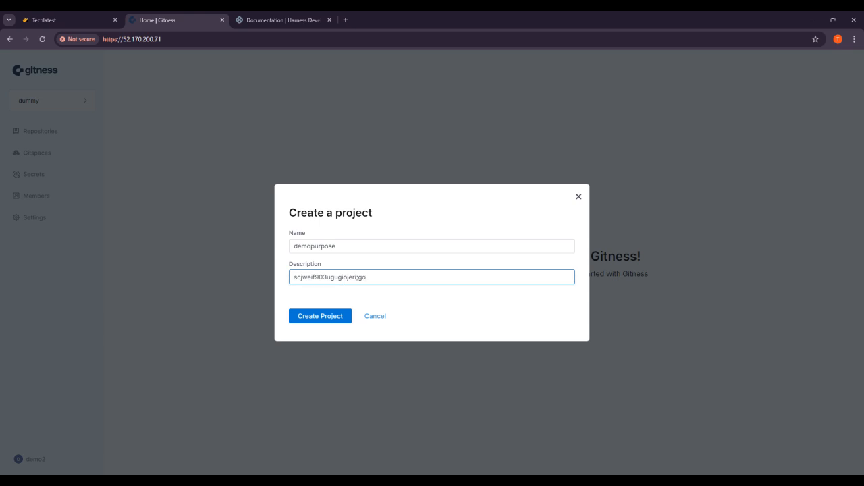
click(322, 318)
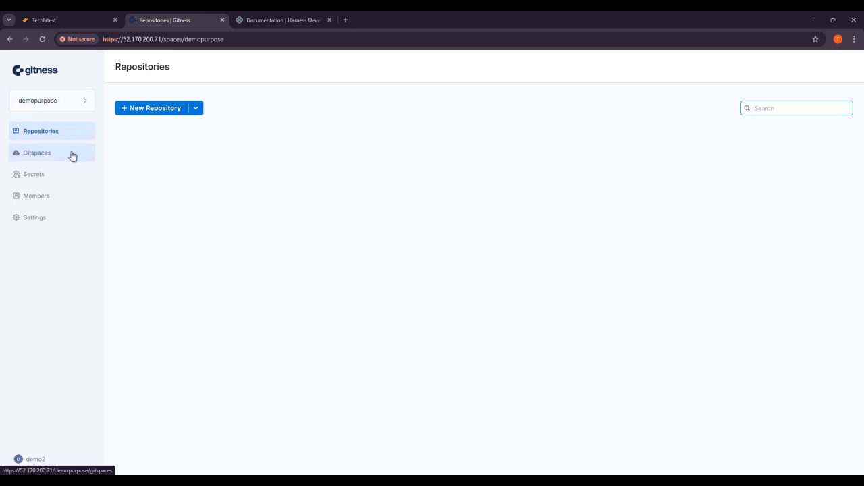
Step: Create private repository 'gitdemo' with description 'wfcjwfjlkjflk' and a README file
click(134, 110)
click(374, 200)
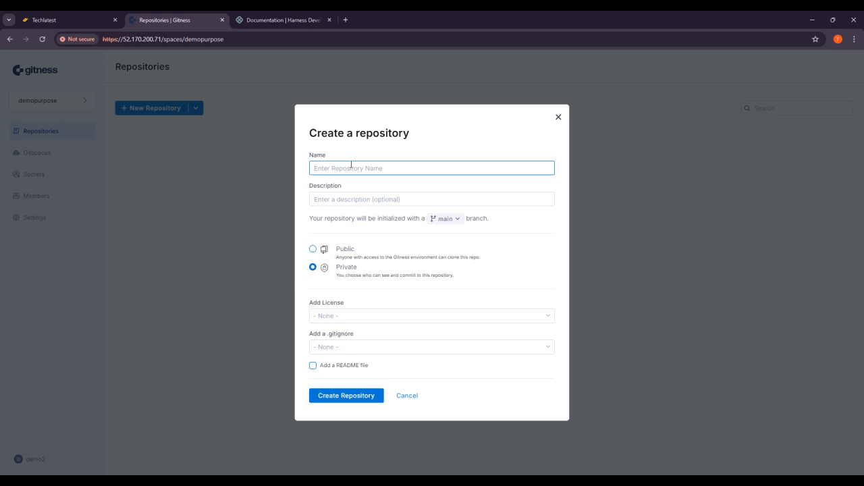
text(gitdemo)
click(368, 199)
text(wf)
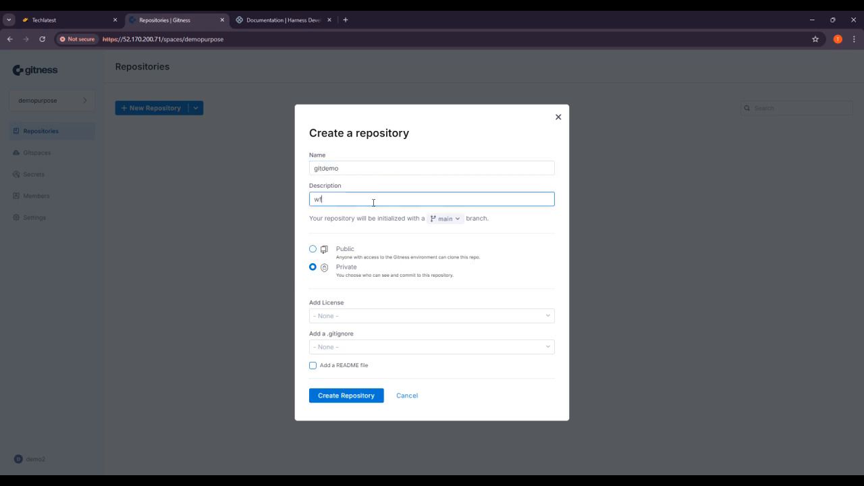
text(cjwfjlkjflk)
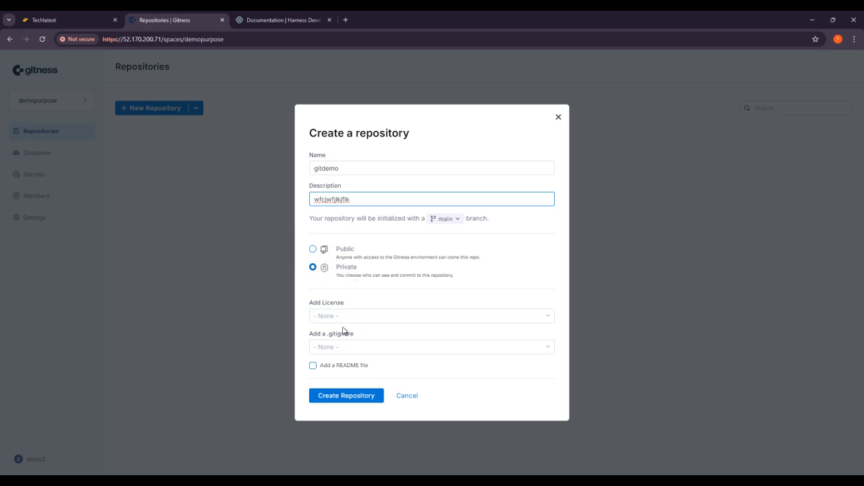
click(375, 312)
click(394, 348)
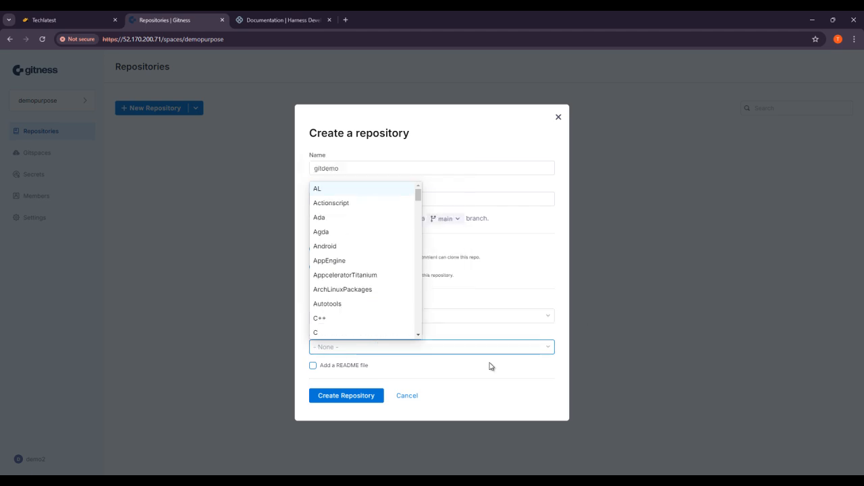
click(313, 365)
click(347, 399)
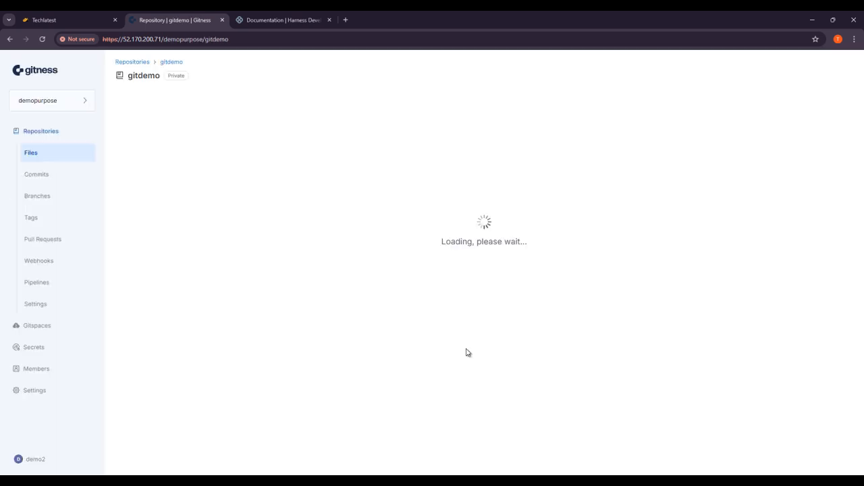
Step: Browse gitdemo's commits, branches and tags pages
click(52, 181)
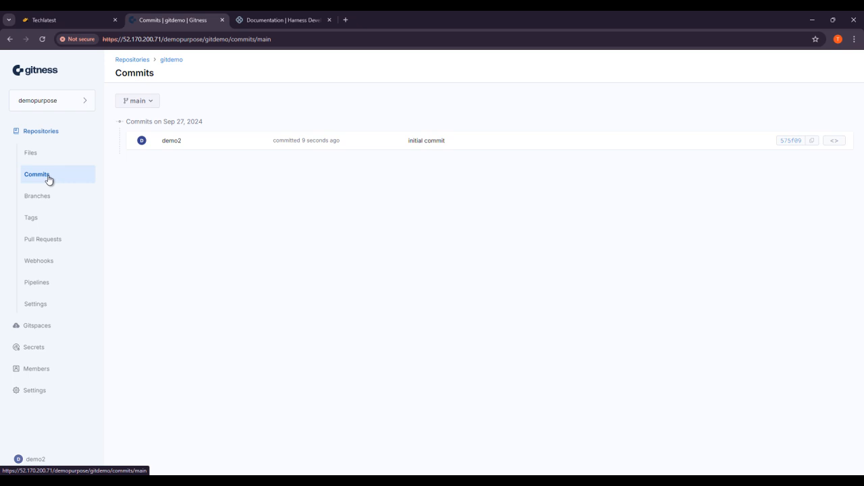
click(52, 199)
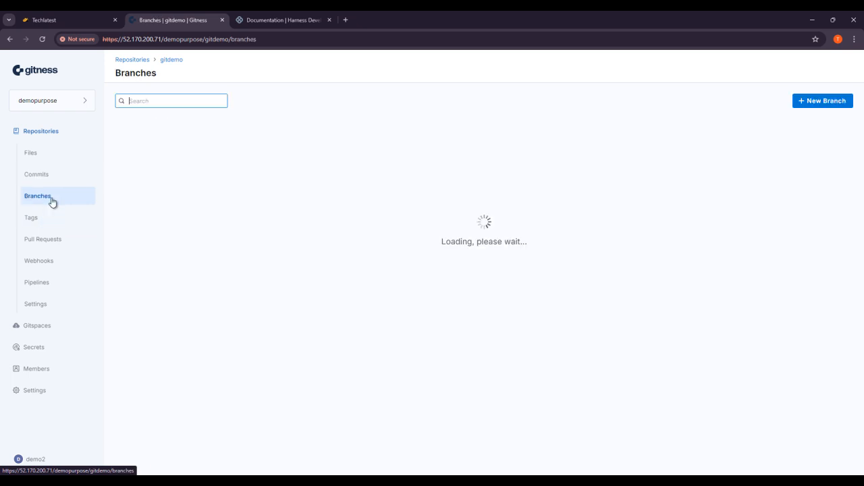
click(59, 218)
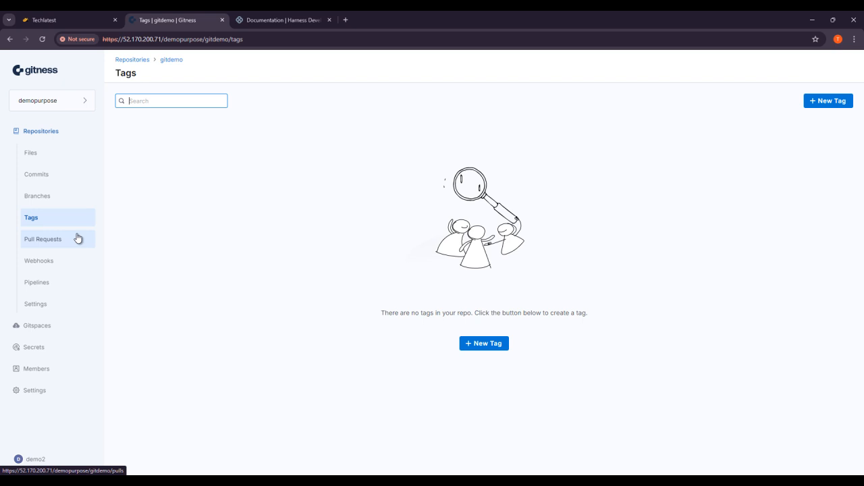
Step: Open the empty Pull Requests page and check its author and state filters
click(78, 238)
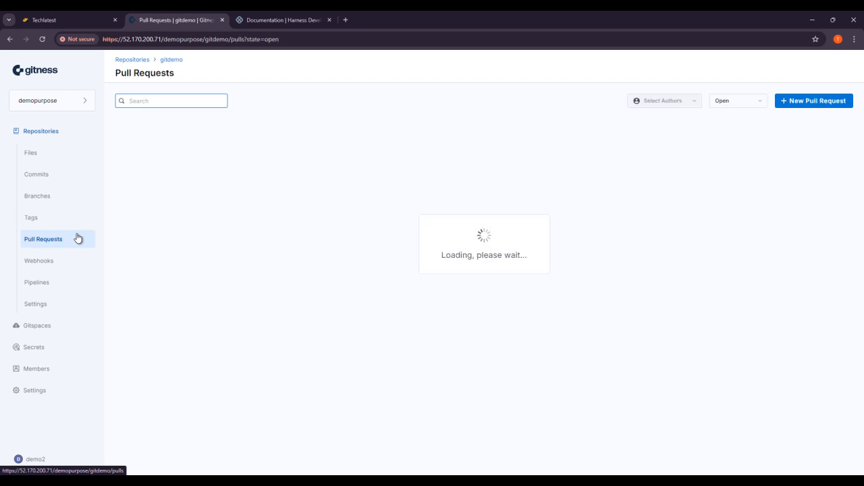
click(694, 101)
click(696, 106)
click(748, 106)
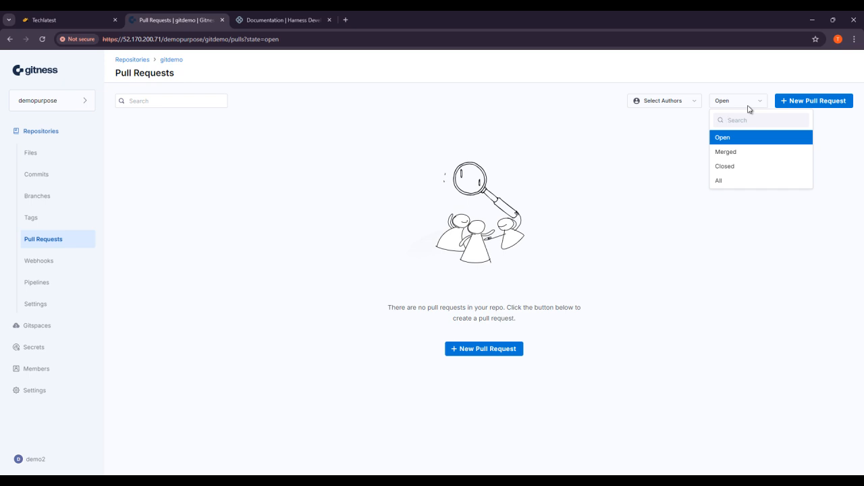
Step: Attempt a new pull request from main, check its creation options, then open the Webhooks page
click(663, 159)
click(812, 106)
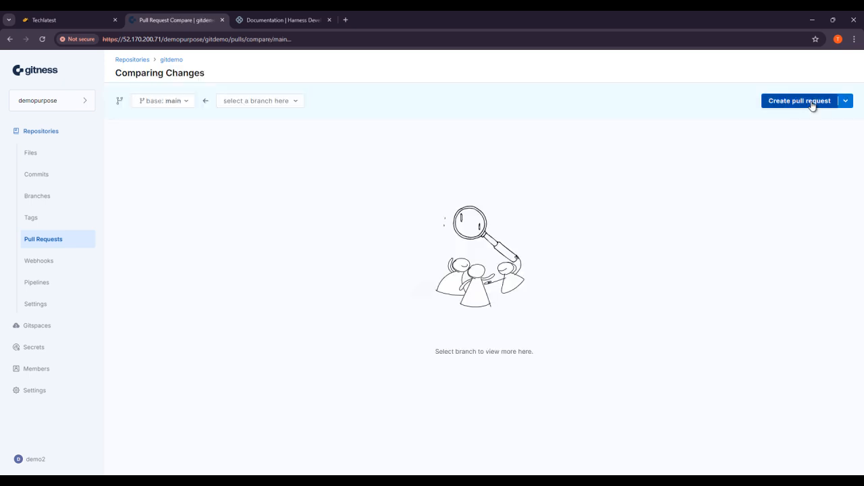
click(812, 101)
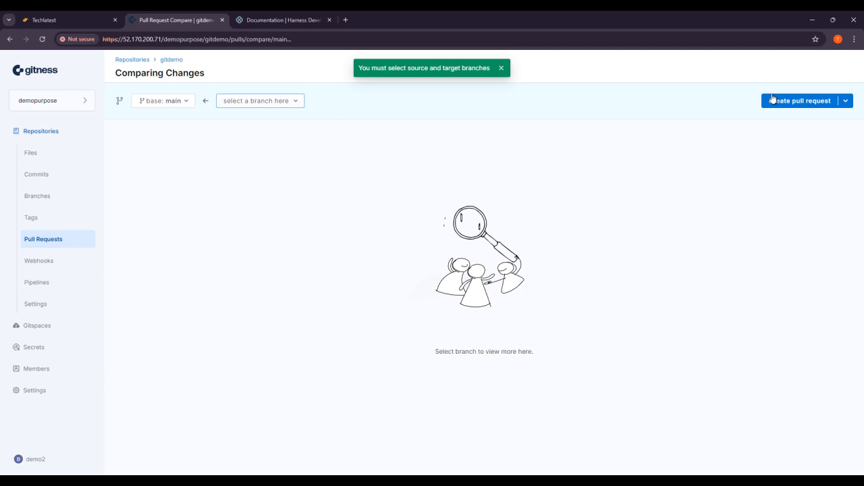
click(845, 100)
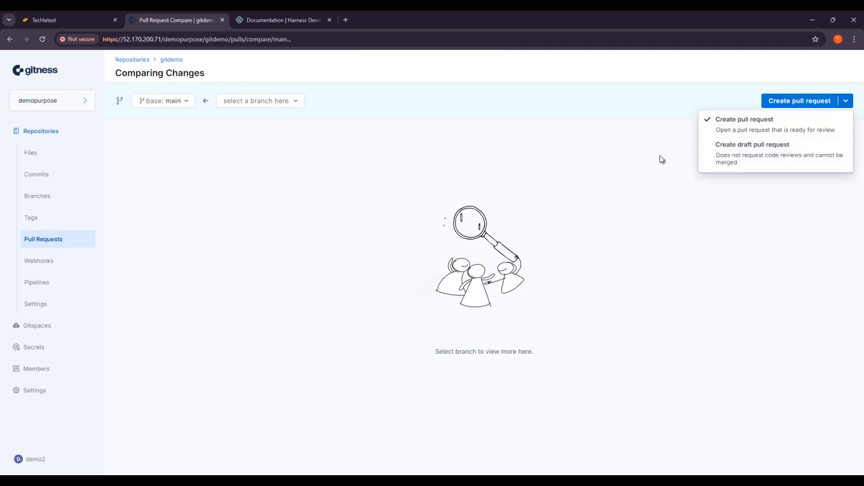
click(606, 175)
click(35, 269)
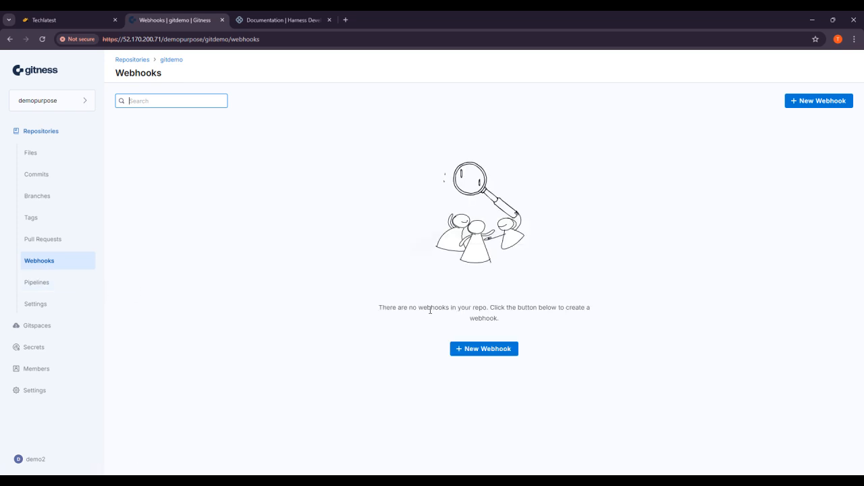
Step: Preview gitdemo's New Webhook and New Pipeline forms unsaved, then visit Settings and the project's Gitspaces page
click(488, 348)
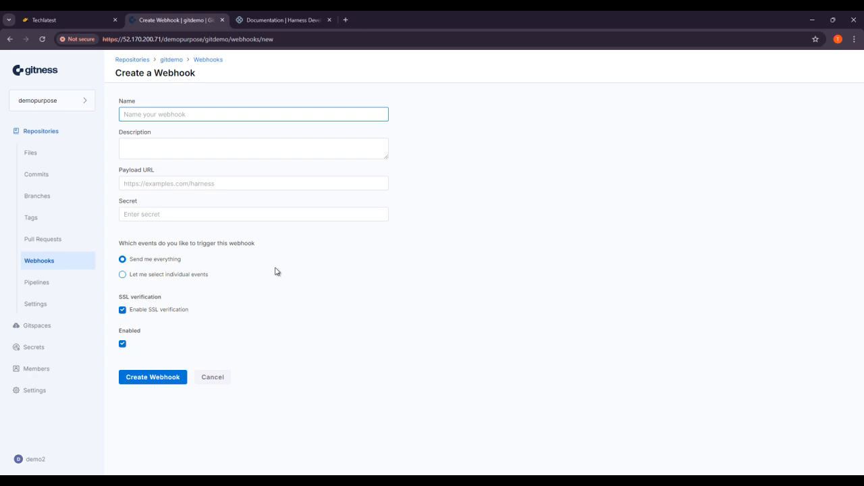
click(69, 287)
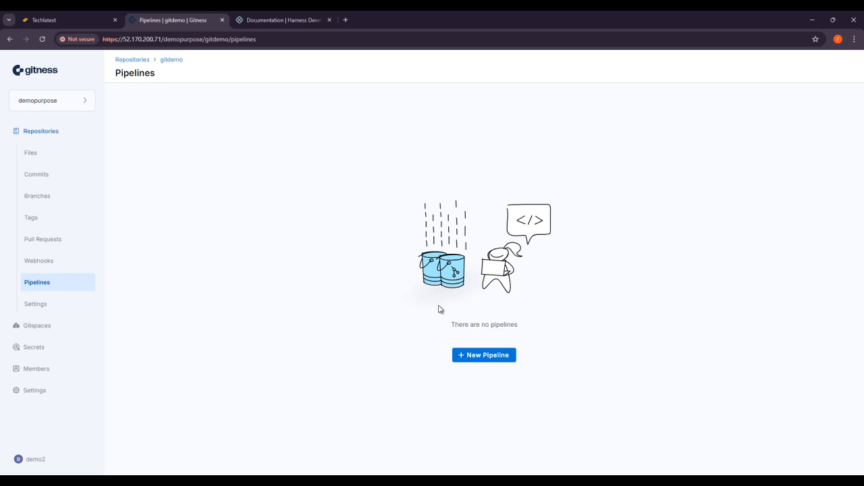
click(479, 359)
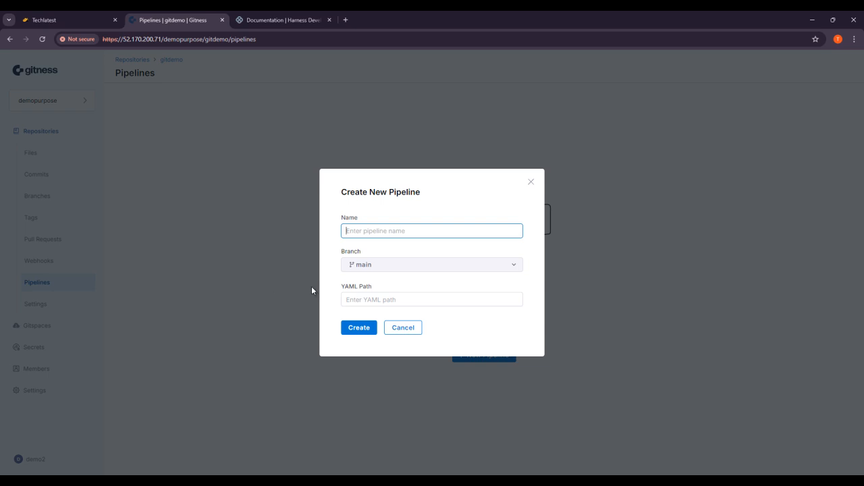
click(312, 303)
click(42, 311)
click(46, 326)
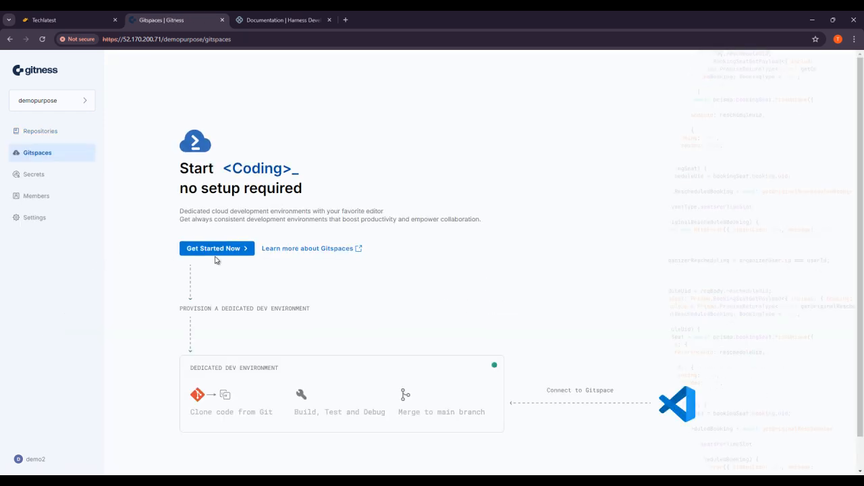
Step: Visit demopurpose's Secrets and Members pages, cancel Add Member, check Settings, then return to Repositories
click(35, 178)
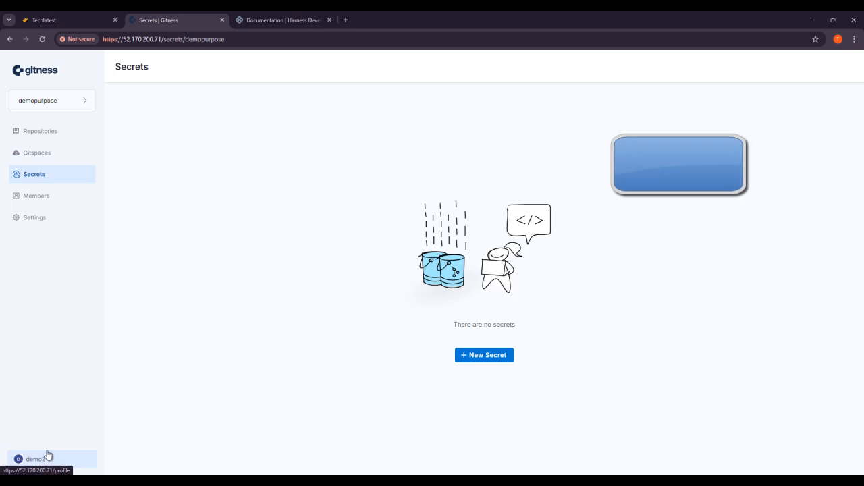
click(72, 203)
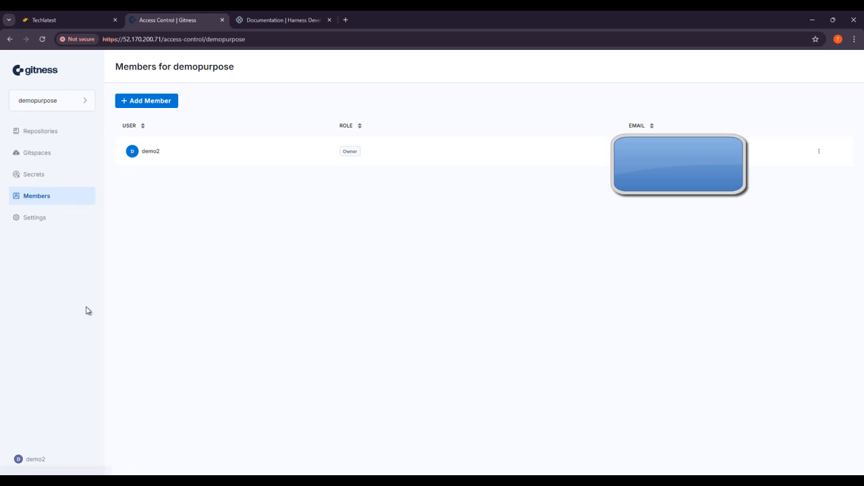
click(153, 106)
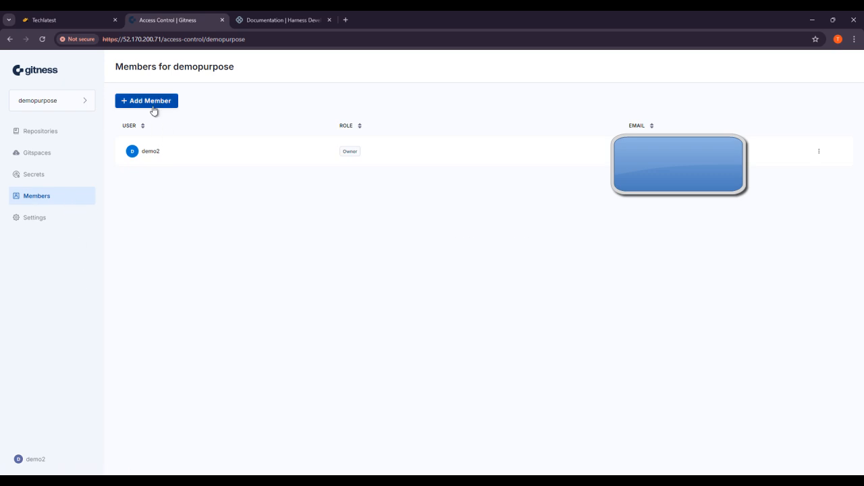
click(258, 302)
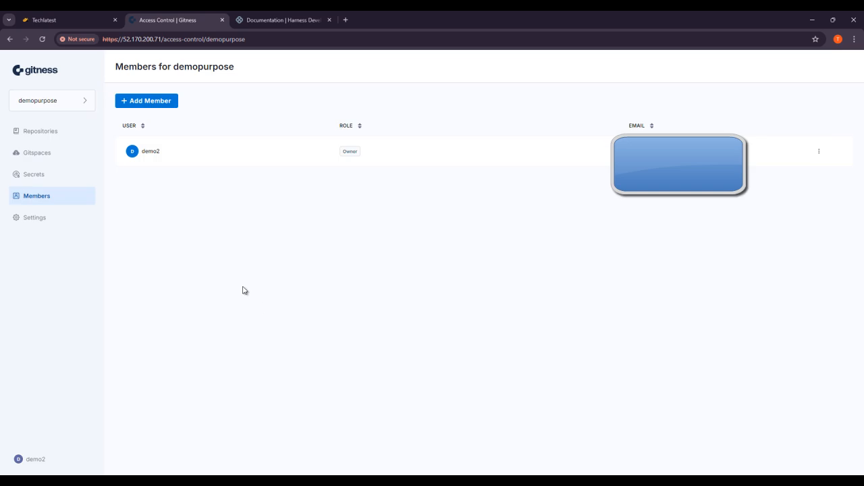
click(29, 221)
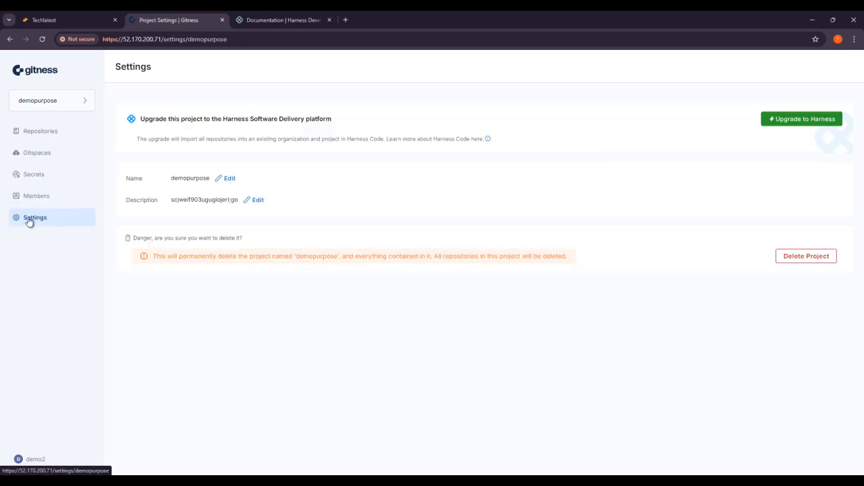
click(50, 135)
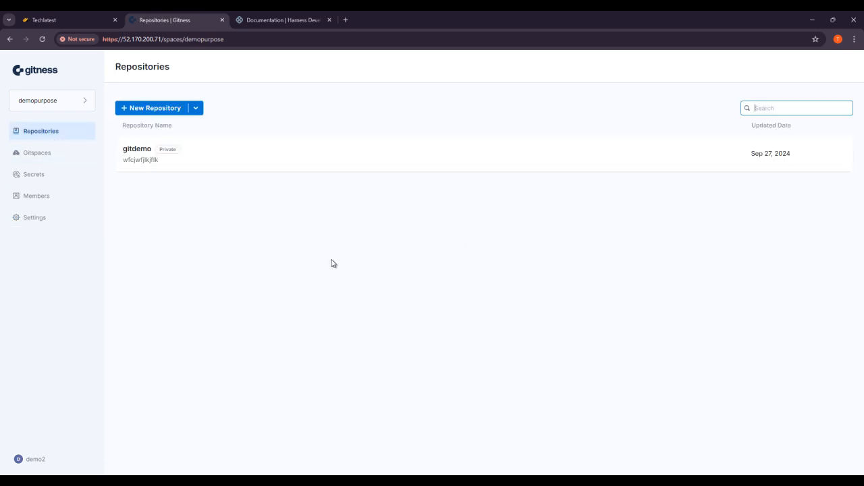
Step: Open gitdemo and view its commit history, then its file list
click(232, 168)
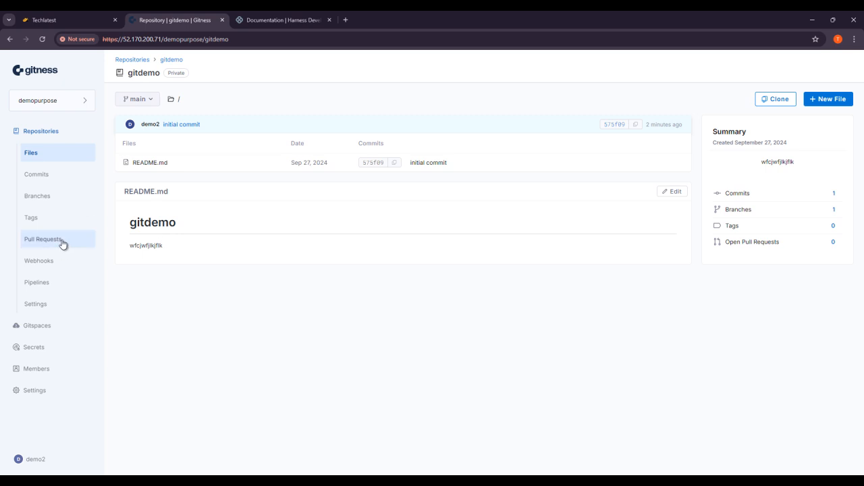
click(60, 187)
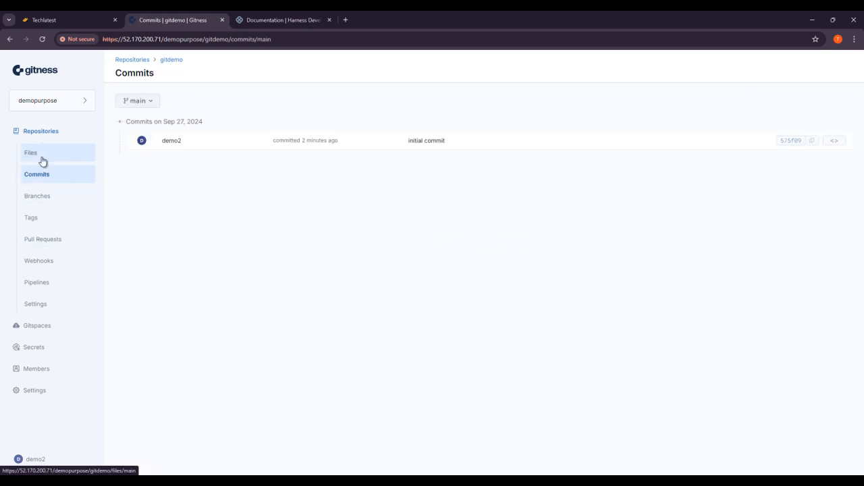
click(43, 154)
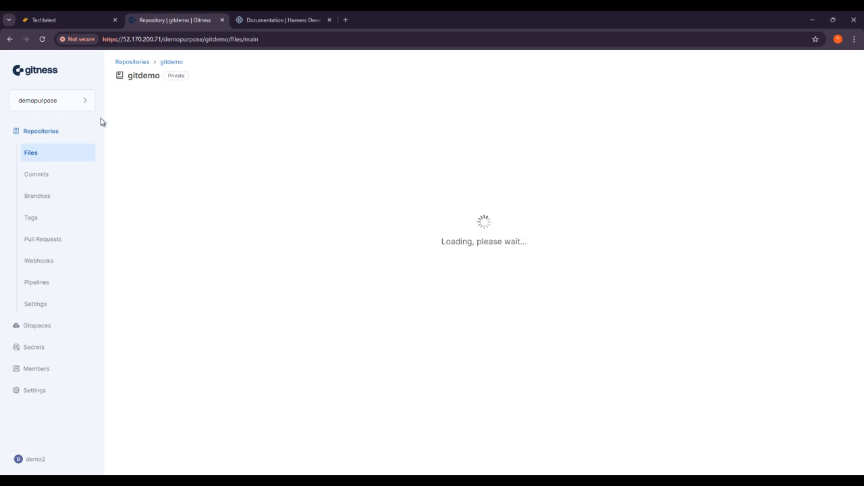
Step: Glance at the project list, close it, and return to the Gitness home page
click(72, 100)
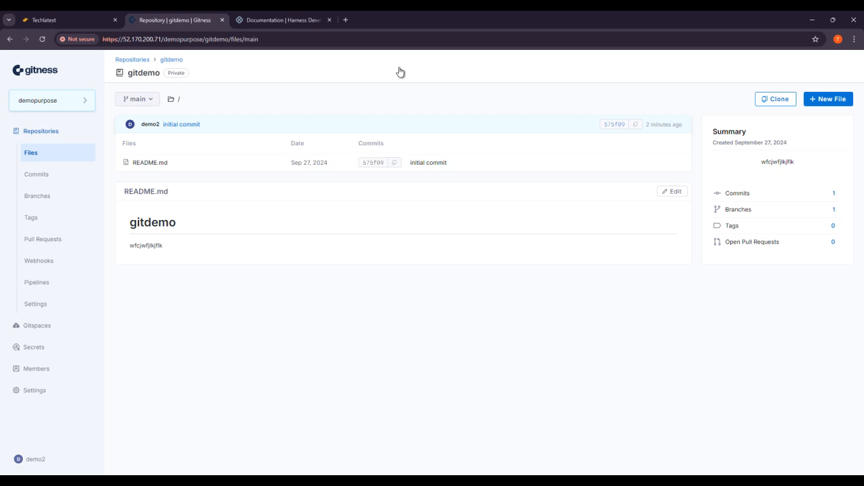
click(282, 106)
click(47, 67)
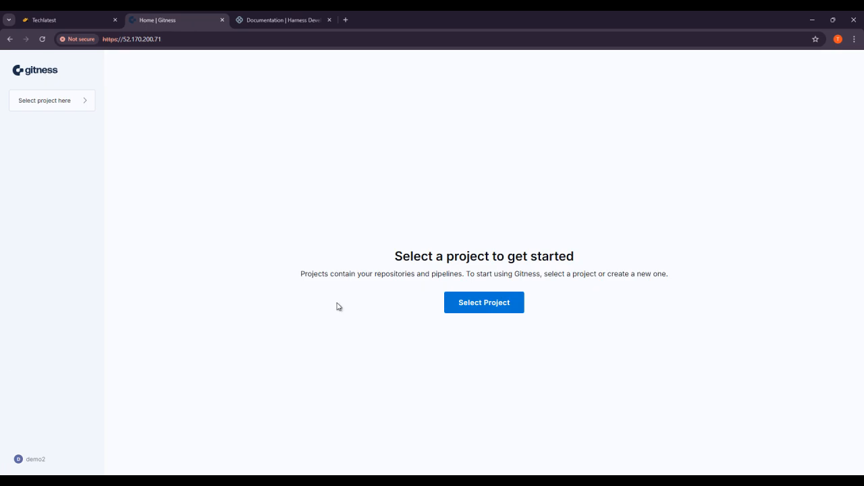